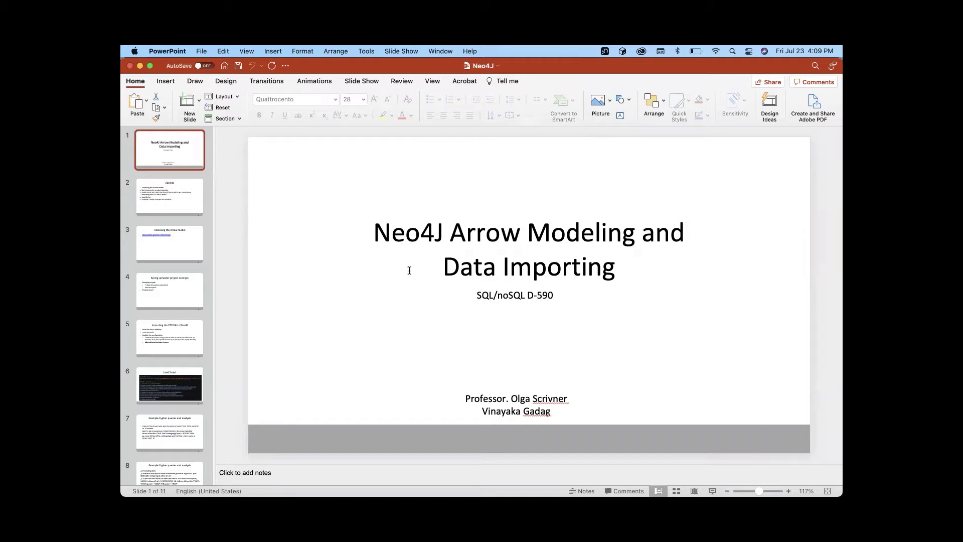
Step: Move past the Agenda slide to slide 3, 'Accessing the Arrow model'
left_click(160, 196)
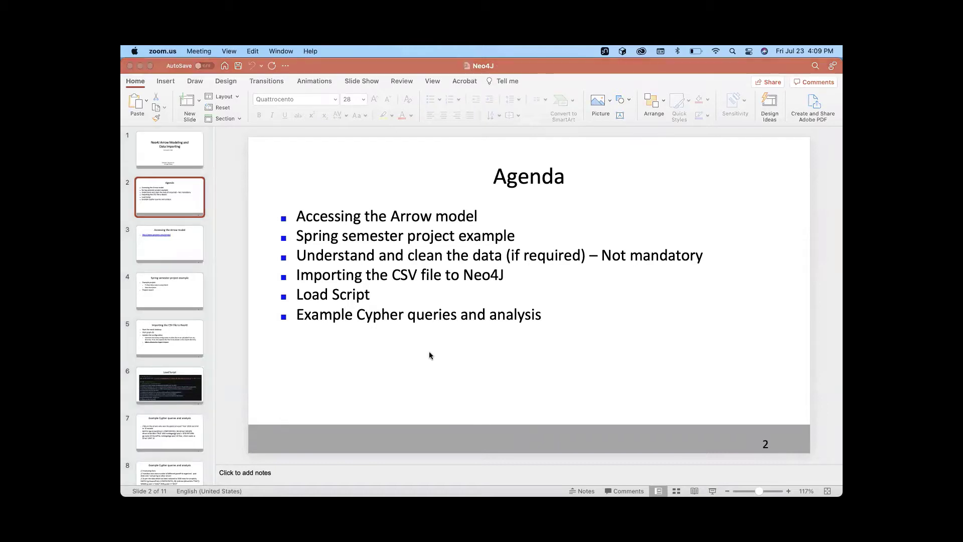
mouse_move(511, 479)
left_click(396, 195)
key("Down")
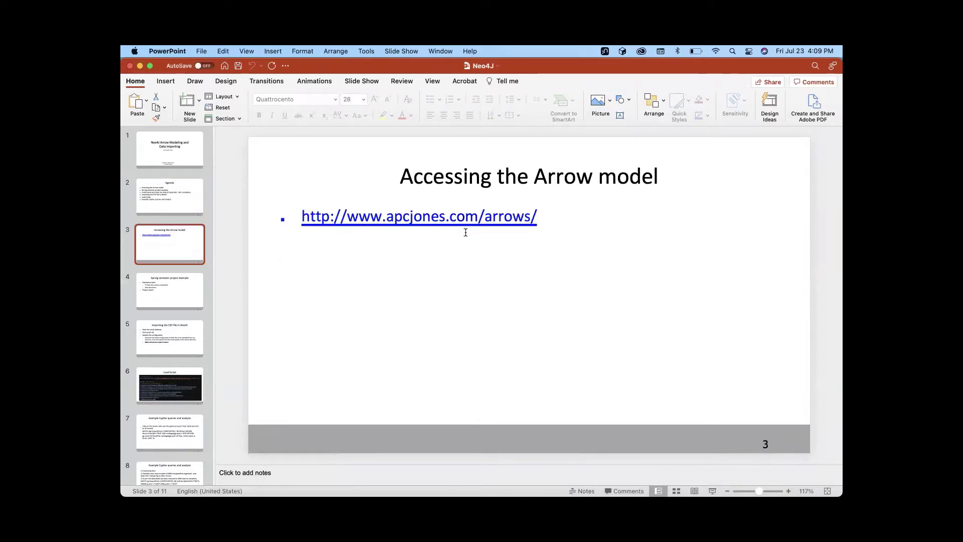
Step: Bring the Arrow Tool Safari window forward and delete the GrandPrix and Driver nodes
mouse_move(365, 483)
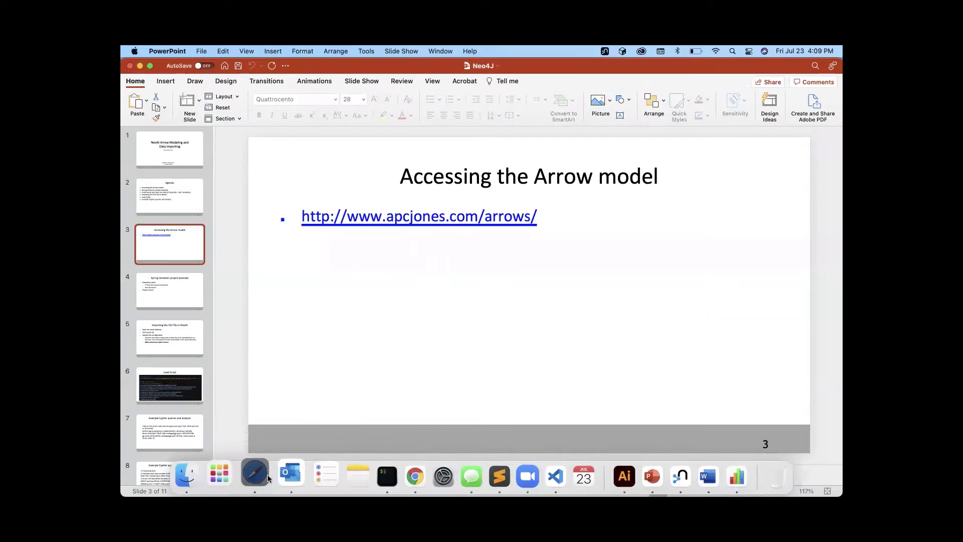
right_click(254, 476)
left_click(308, 341)
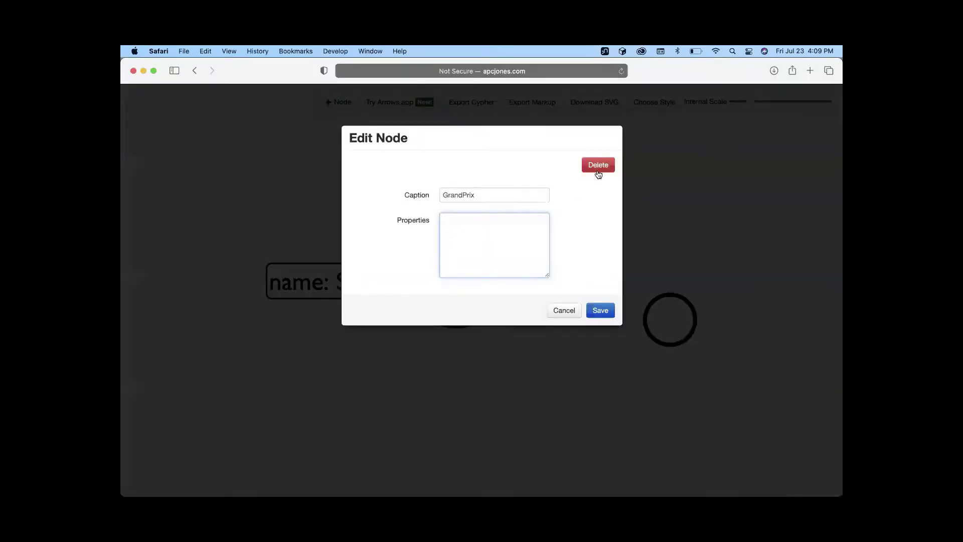
left_click(598, 165)
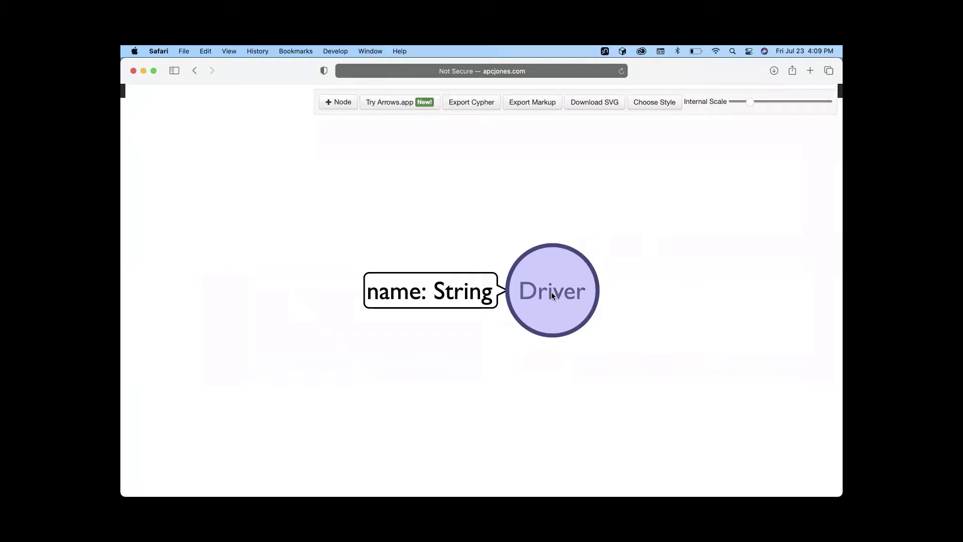
left_click(552, 292)
left_click(600, 163)
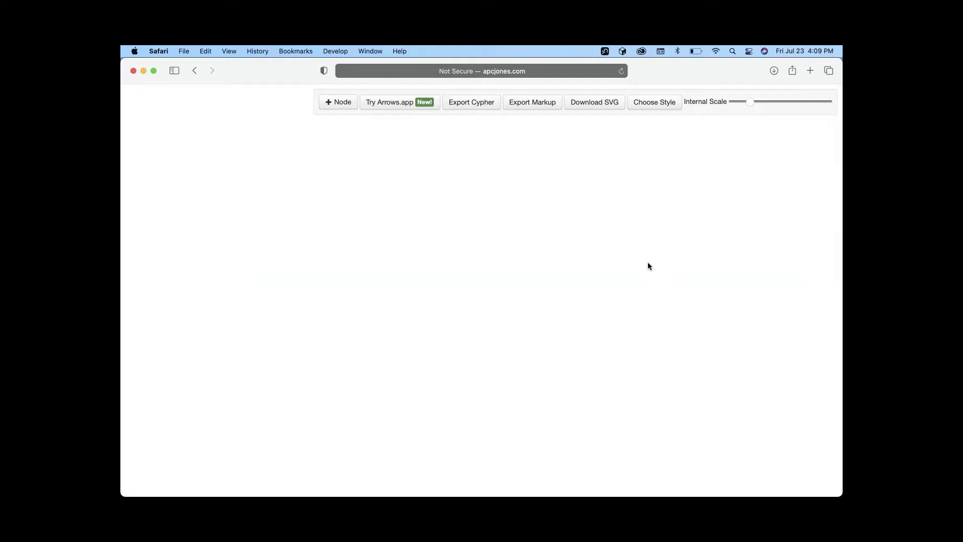
left_click(719, 474)
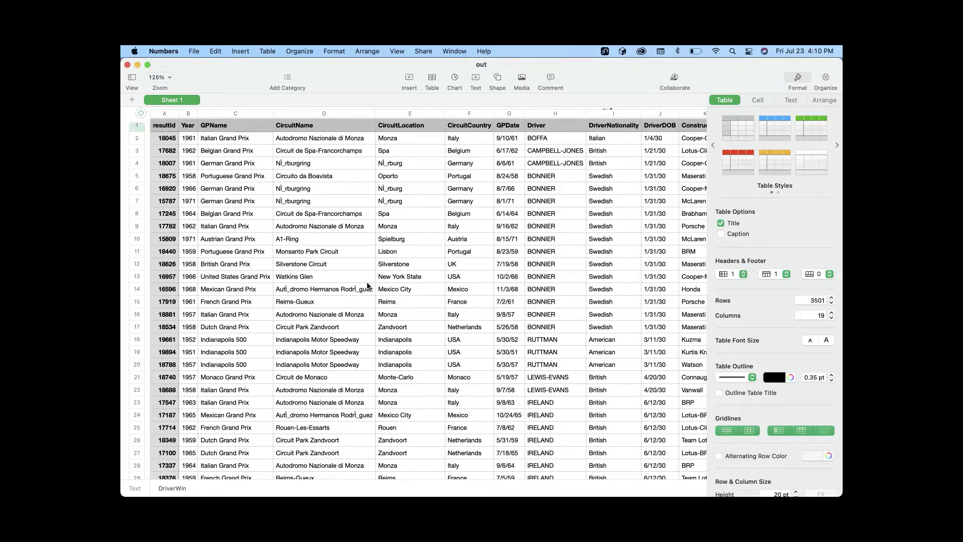
Step: Scroll across the out table's Grand Prix result columns and back
scroll(367, 285, "right", 10)
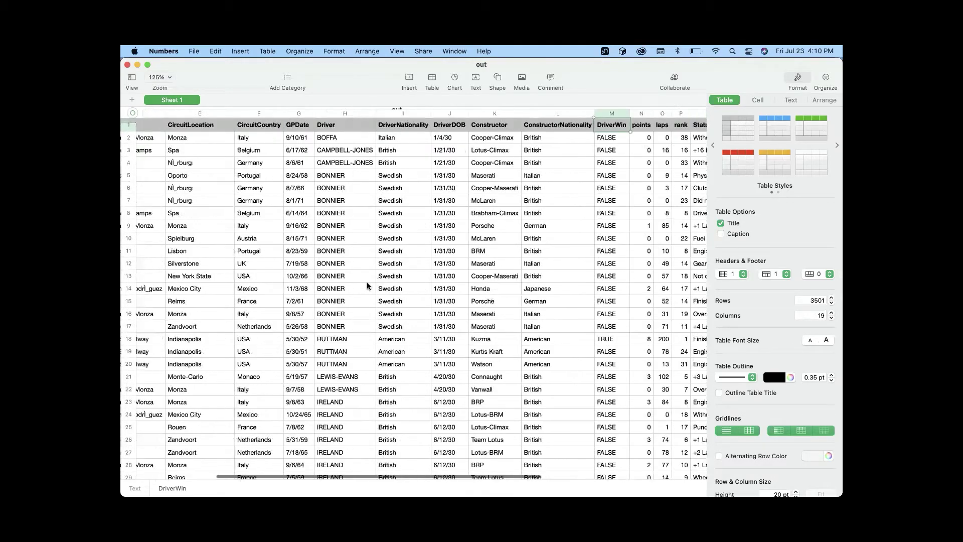
scroll(366, 282, "left", 10)
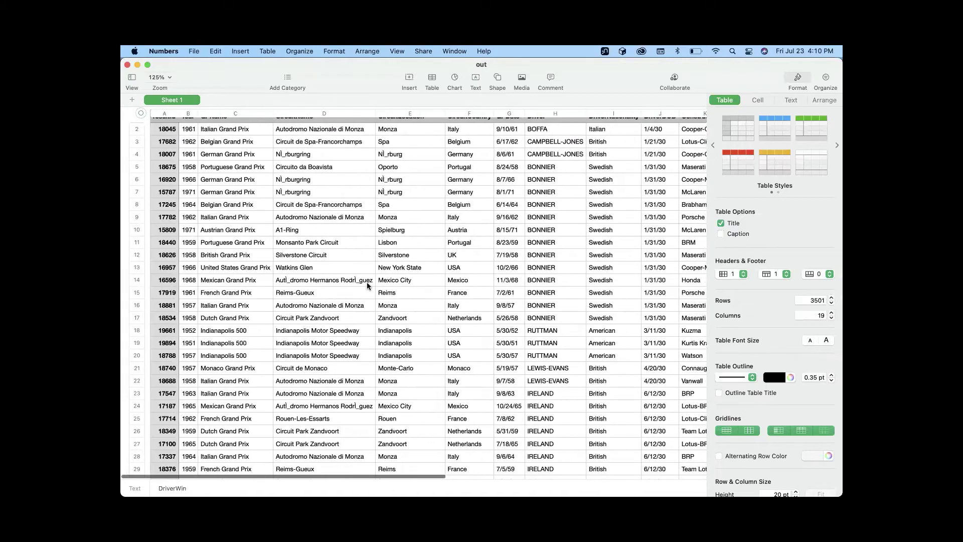
mouse_move(458, 474)
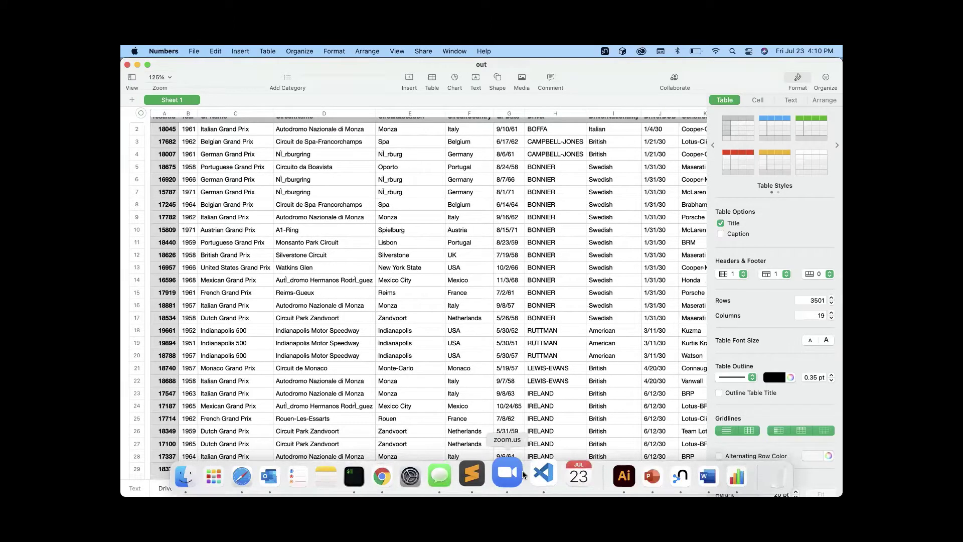
left_click(543, 473)
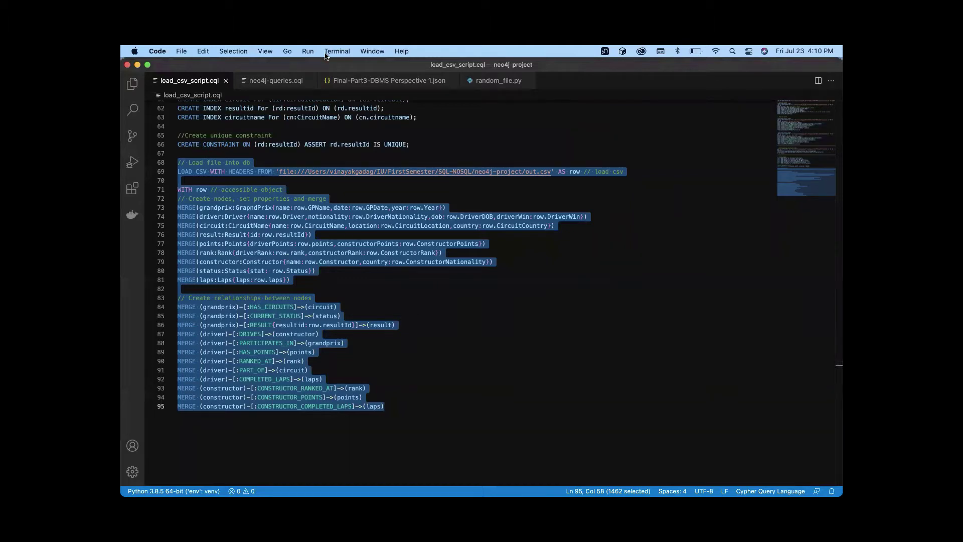
Step: Open random_file.py and highlight the 3500 sample size in df.sample(3500) on line 7
left_click(499, 81)
left_click(336, 120)
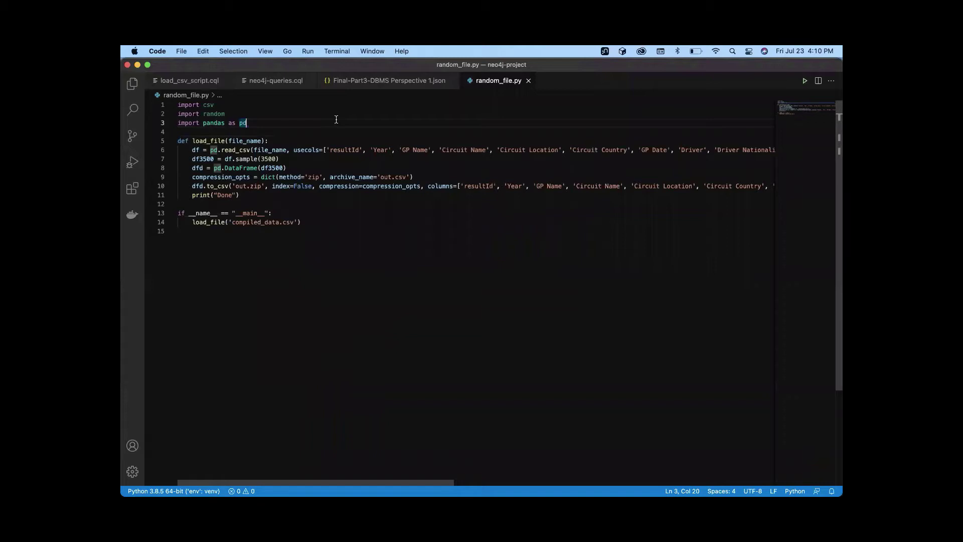
left_click(286, 157)
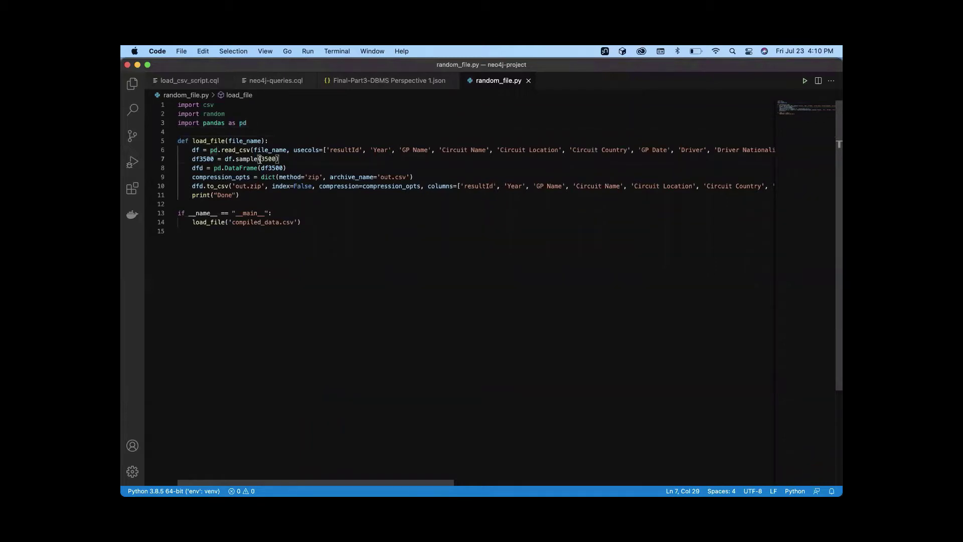
left_click_drag(276, 158, 260, 158)
left_click(285, 158)
key("super+Tab")
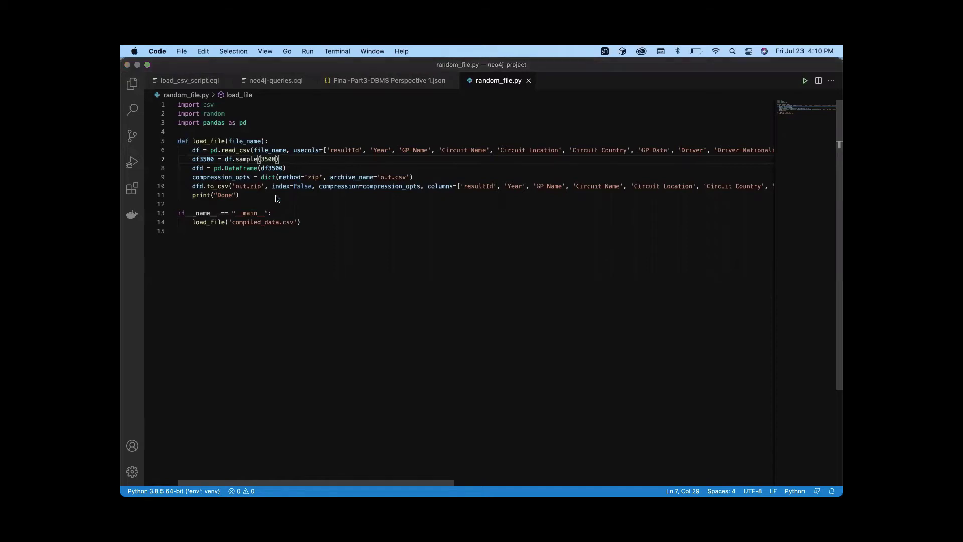
Step: Scroll the out table, then check the Circuit Country column name in random_file.py
scroll(264, 232, "down", 1)
scroll(264, 231, "down", 20)
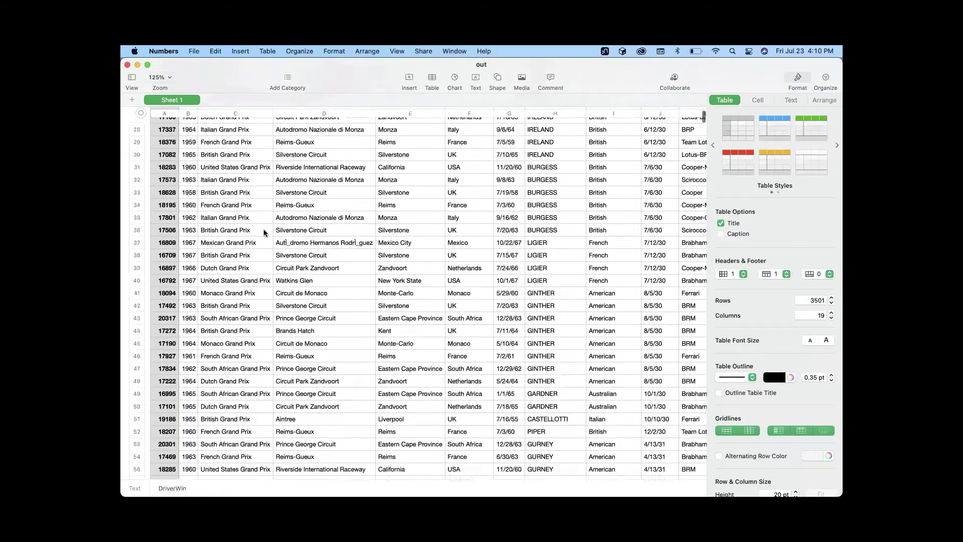
scroll(318, 366, "down", 3)
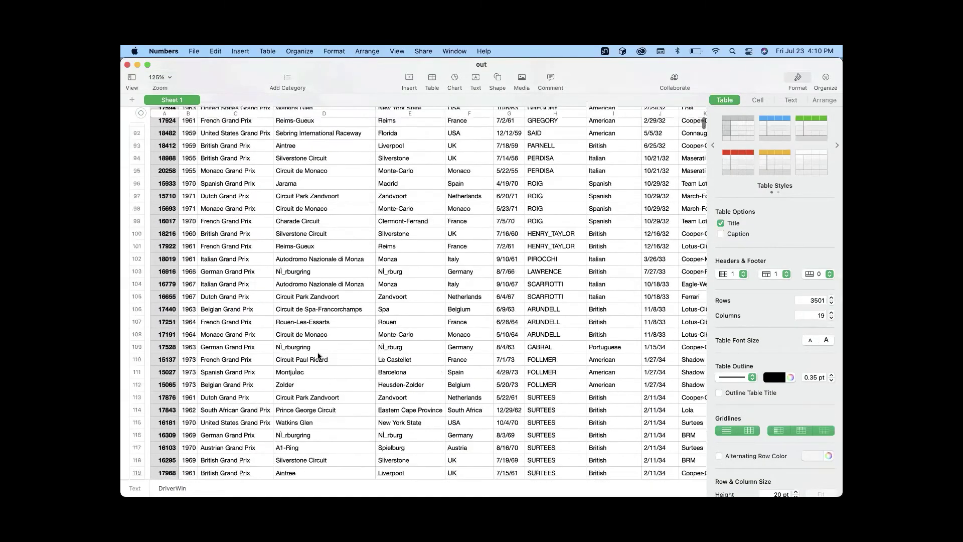
scroll(318, 358, "up", 20)
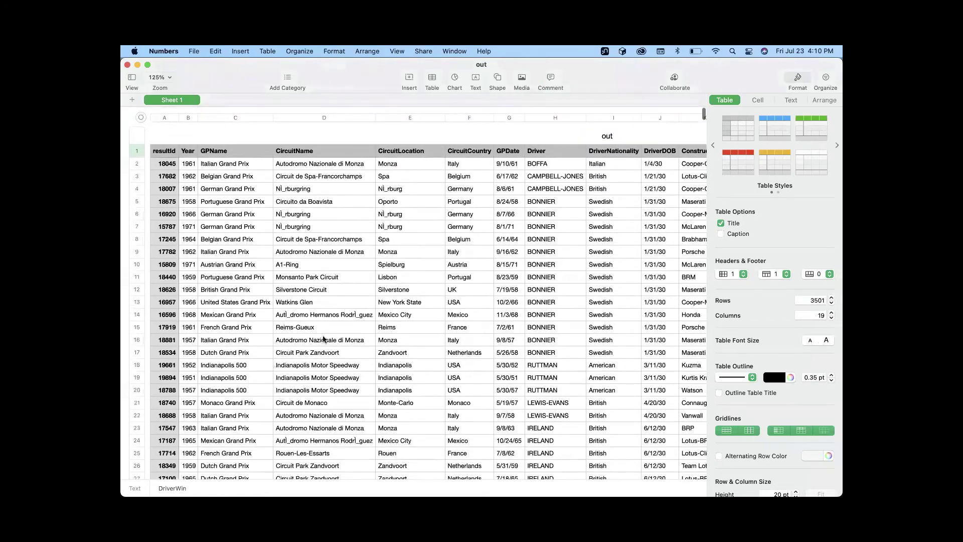
scroll(375, 311, "right", 6)
scroll(375, 311, "right", 4)
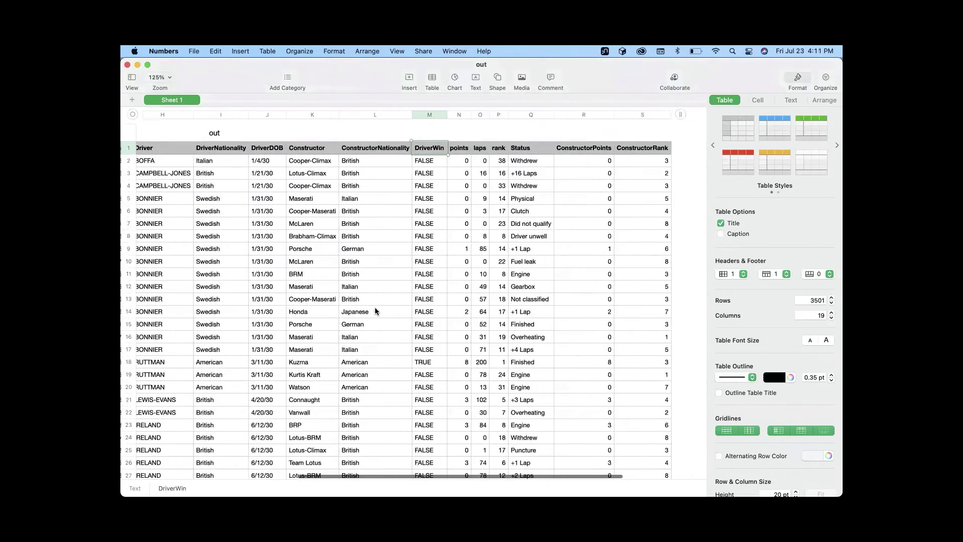
key("super+Tab")
left_click(605, 150)
left_click(582, 150)
key("super+Tab")
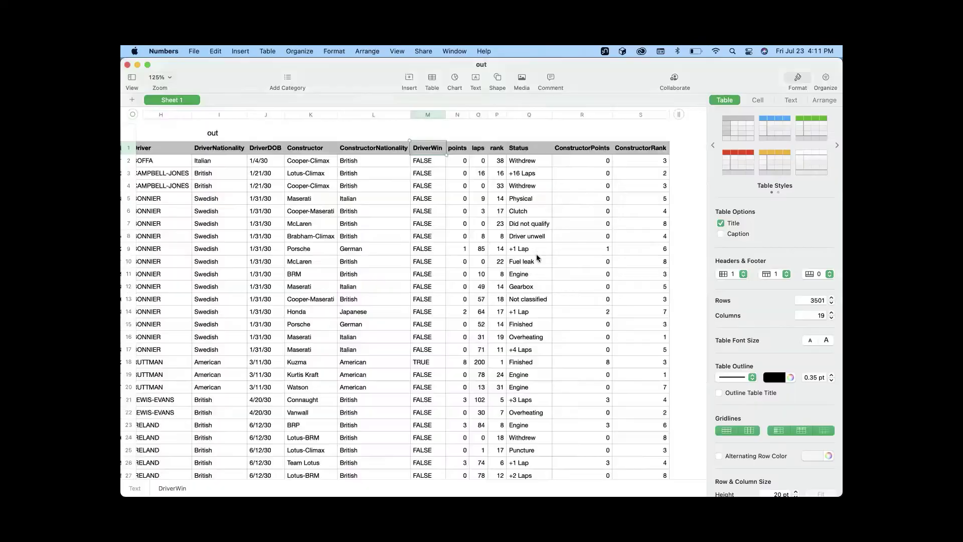
Step: Pick out the Driver, GPName and CircuitName column headers in the out table
scroll(406, 236, "left", 10)
scroll(406, 235, "left", 2)
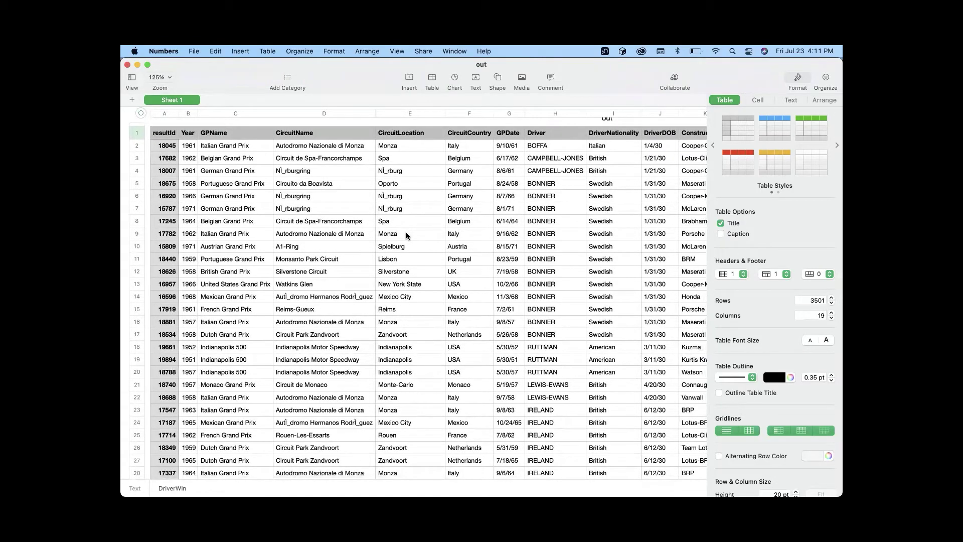
left_click(552, 135)
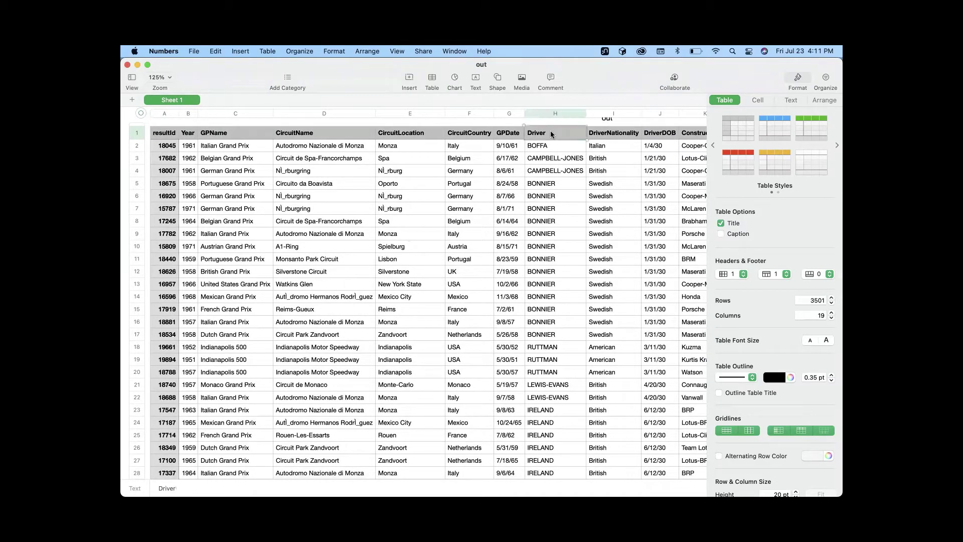
left_click(221, 134)
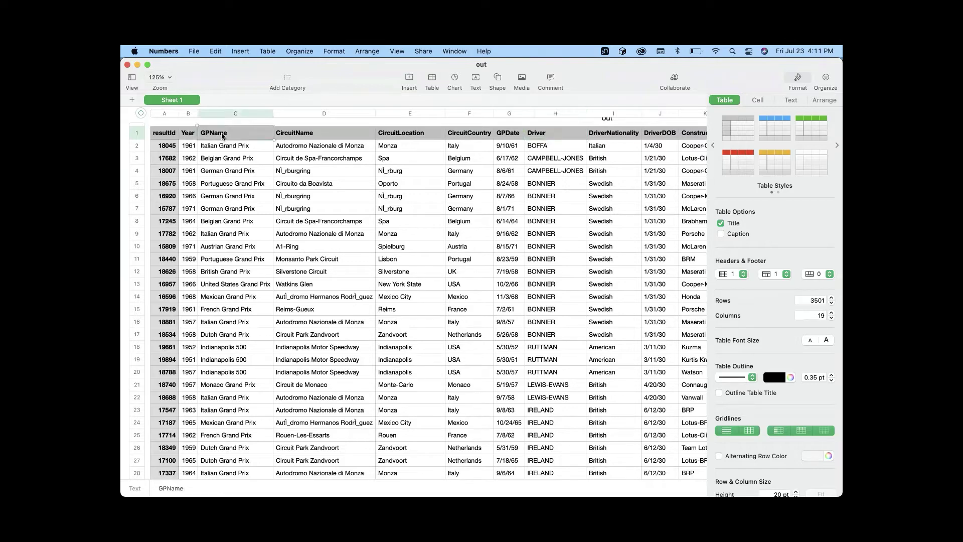
left_click(316, 135)
scroll(447, 168, "right", 5)
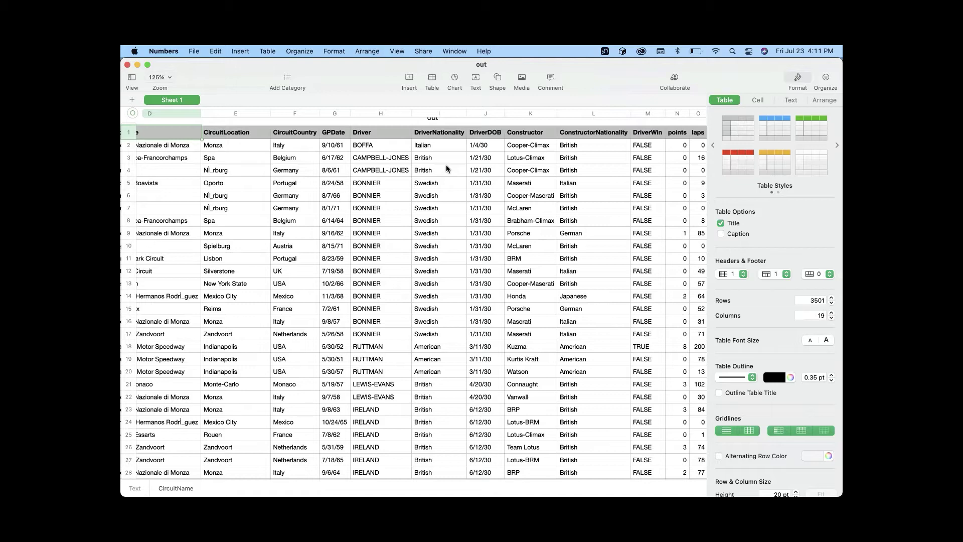
key("super+Tab")
key("super+Tab")
key("super+Tab")
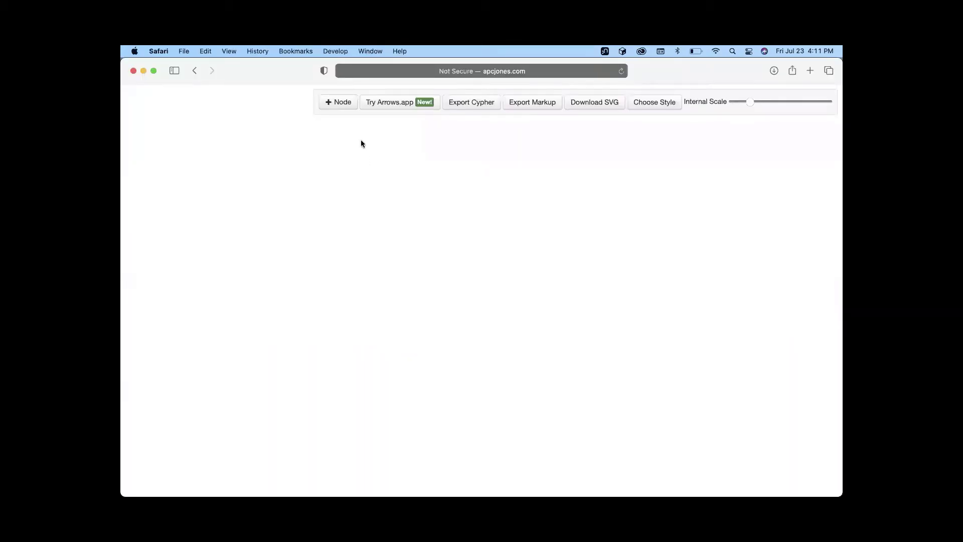
Step: Add a node captioned 'Driver' with the property 'name: String'
left_click(338, 102)
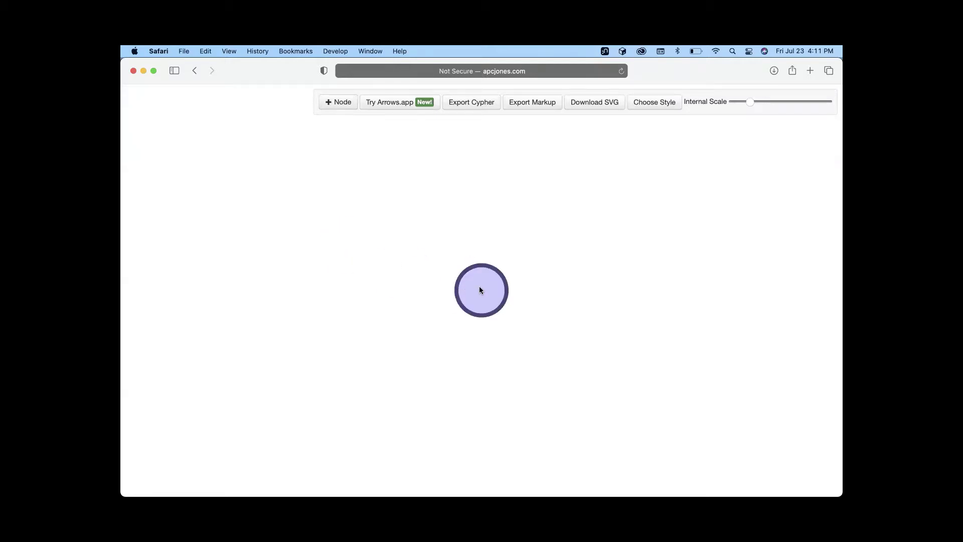
left_click(480, 289)
type("Driver")
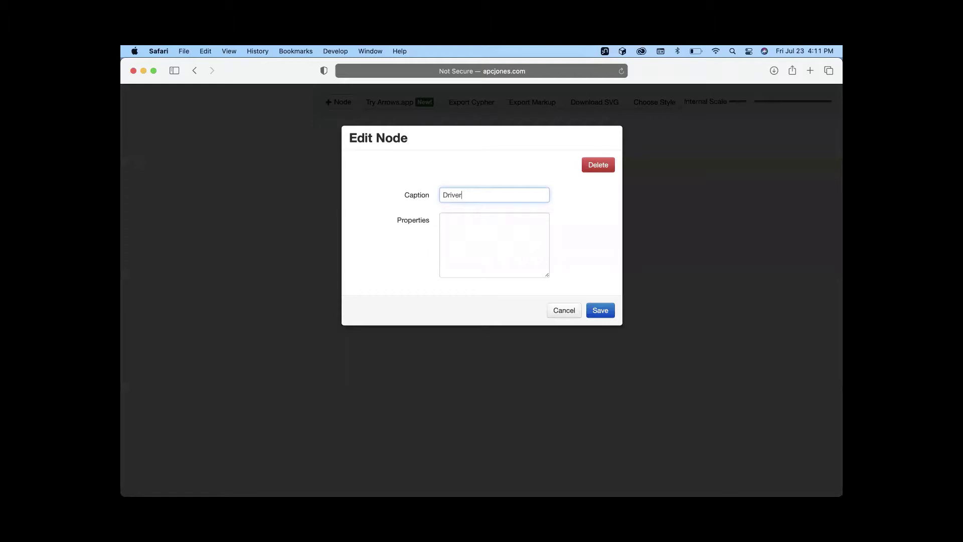
left_click(480, 232)
type("name")
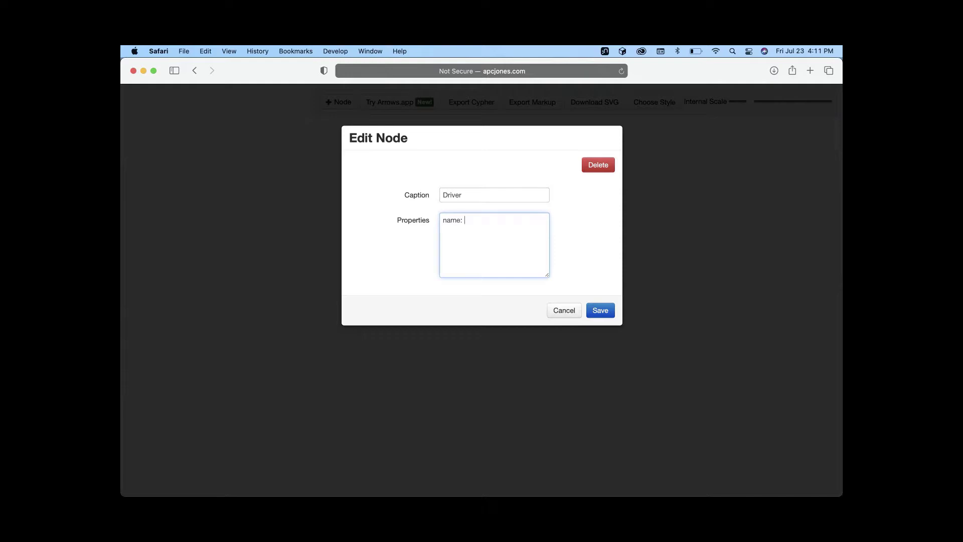
type(": String")
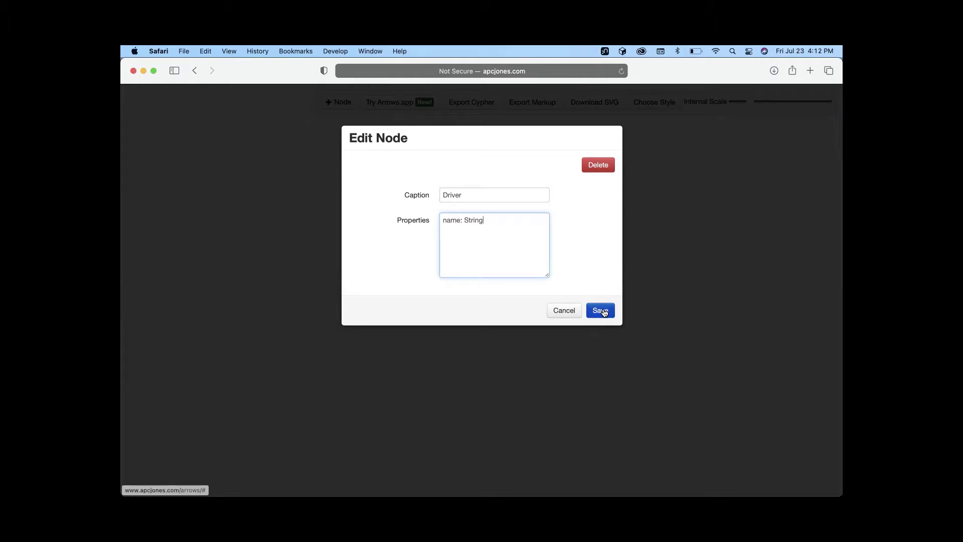
left_click(600, 310)
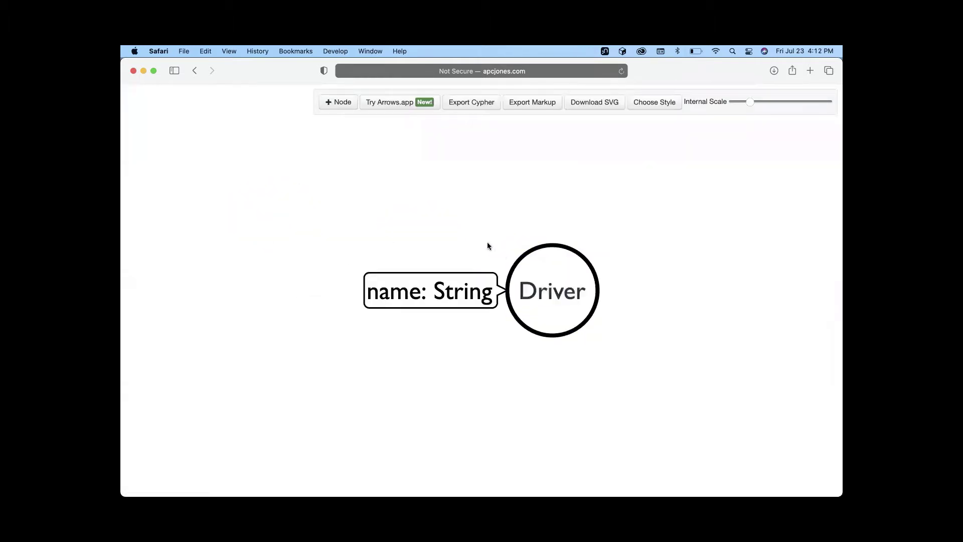
left_click(337, 102)
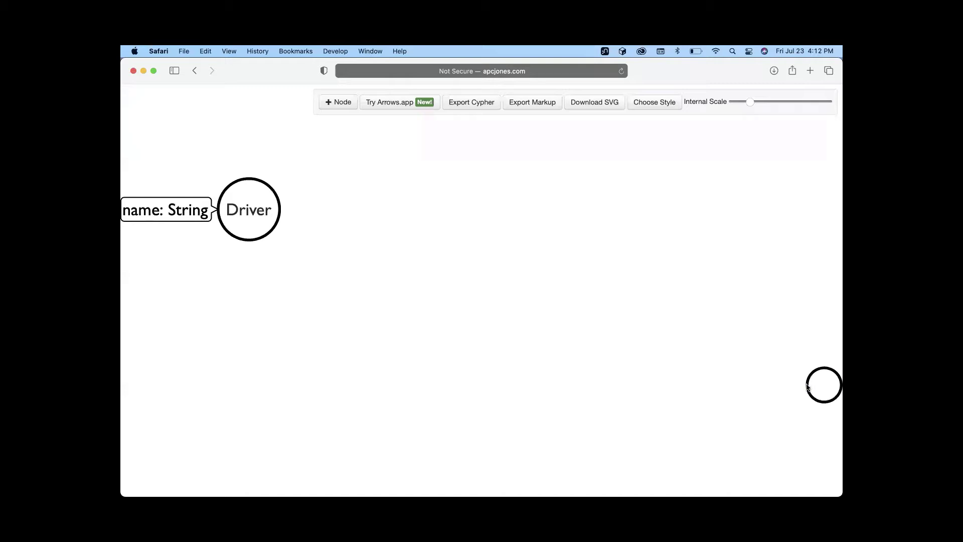
Step: Place the second node beside Driver and caption it 'GrandPix' with property 'name: String'
left_click_drag(817, 389, 471, 209)
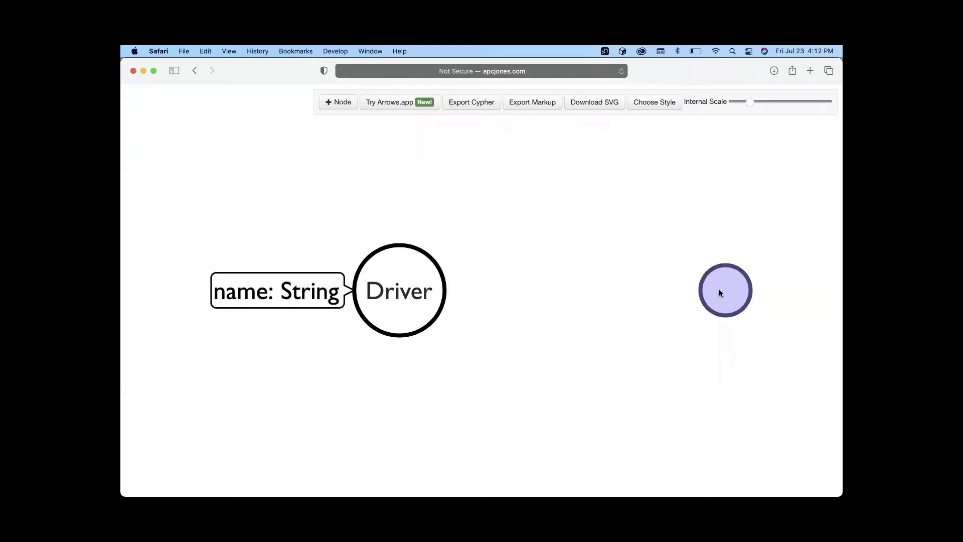
left_click(719, 290)
type("Grand")
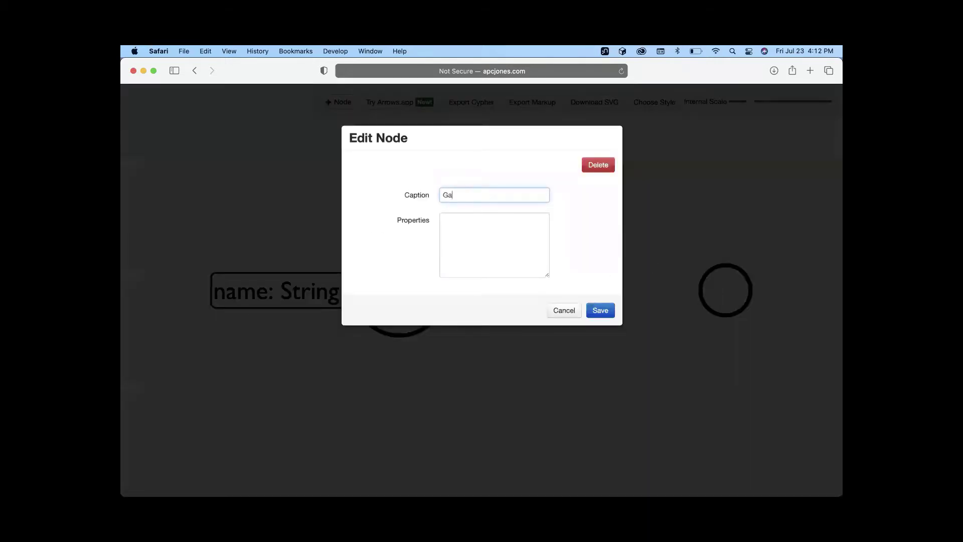
type("Pix")
left_click(464, 231)
type("n")
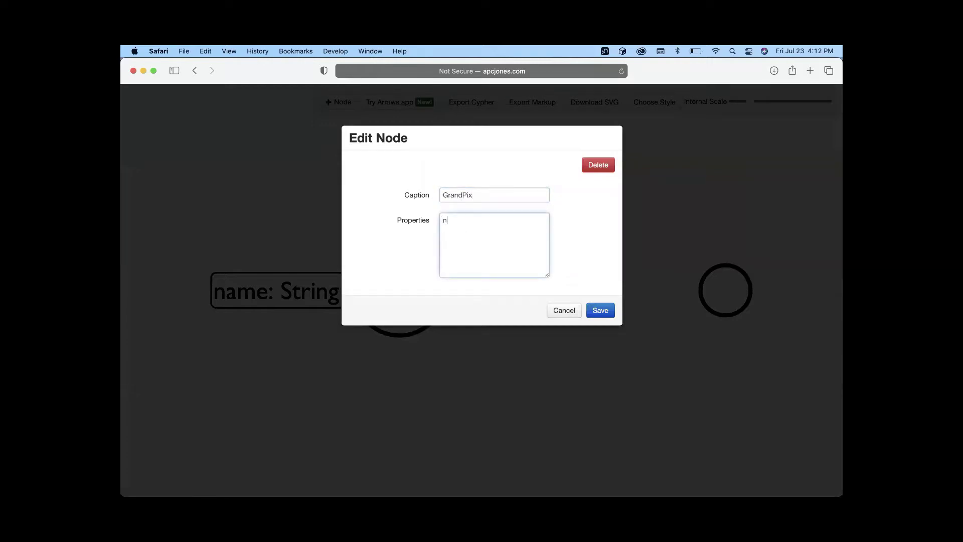
type("ame: String")
left_click(601, 314)
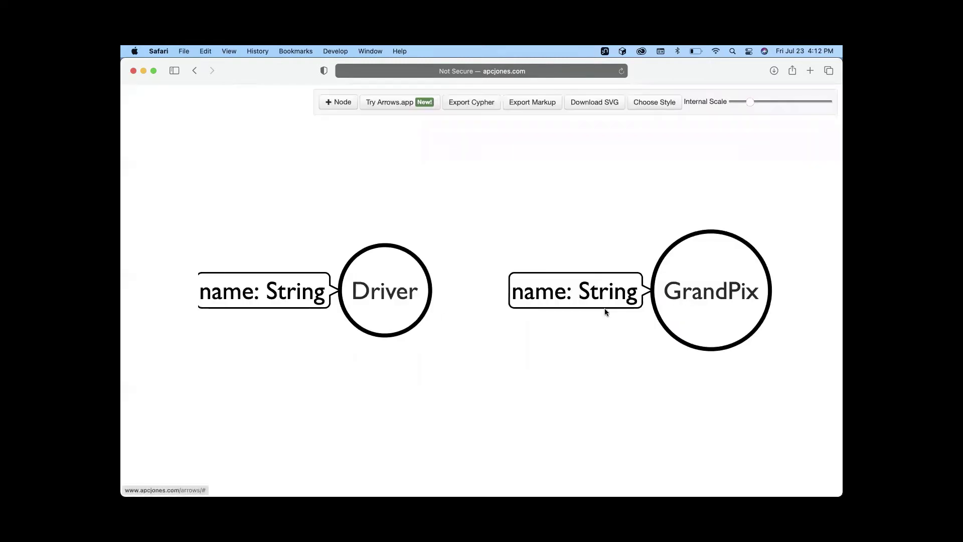
Step: Rearrange the Driver and GrandPix nodes and draw a relationship from Driver to GrandPix
left_click_drag(405, 275, 351, 266)
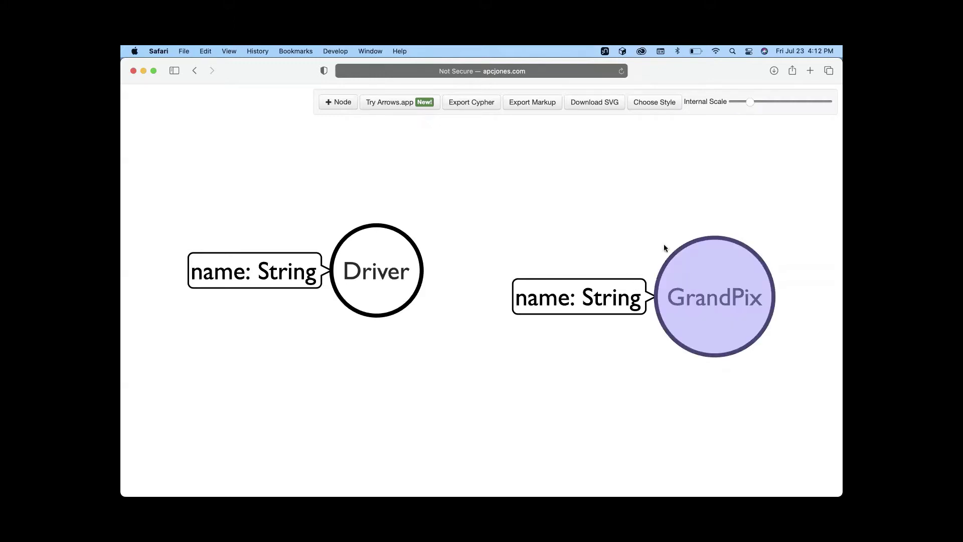
left_click_drag(664, 249, 628, 221)
left_click_drag(447, 337, 681, 288)
mouse_move(750, 293)
left_mouse_down()
mouse_move(807, 286)
mouse_move(746, 288)
left_mouse_up()
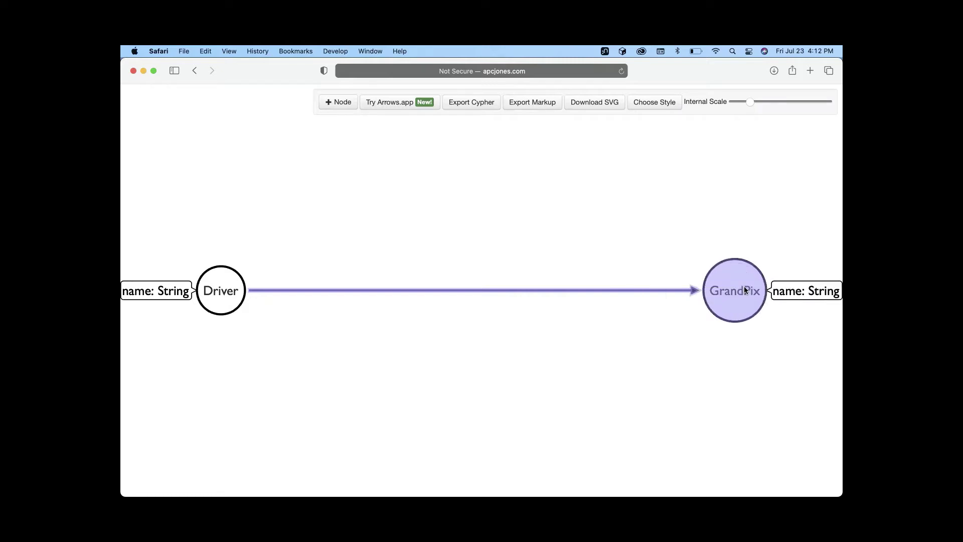
Step: Set the relationship type to PARTICIPATES_IN and save it
left_click(428, 291)
type("PAR")
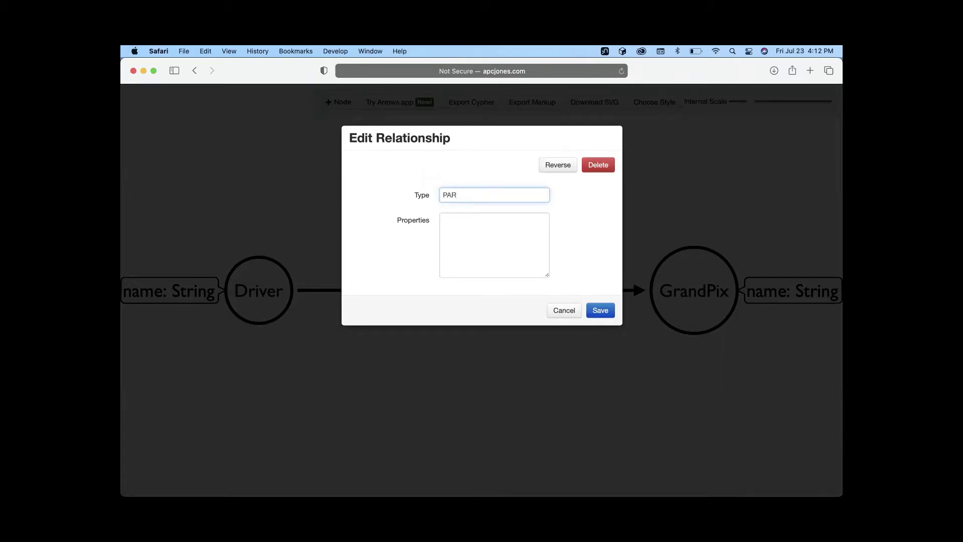
type("TICIPATES")
type("-IN")
key("BackSpace")
key("BackSpace")
type("IN")
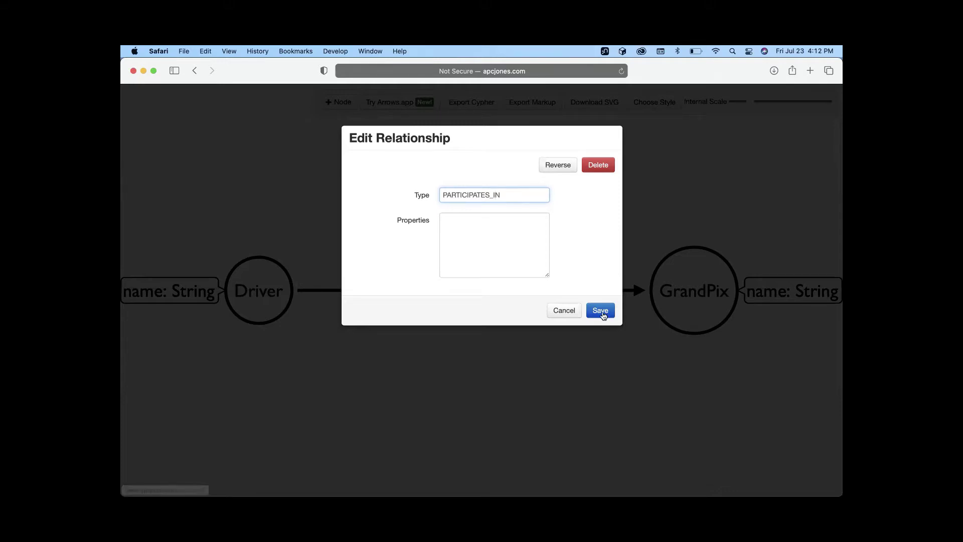
left_click(602, 312)
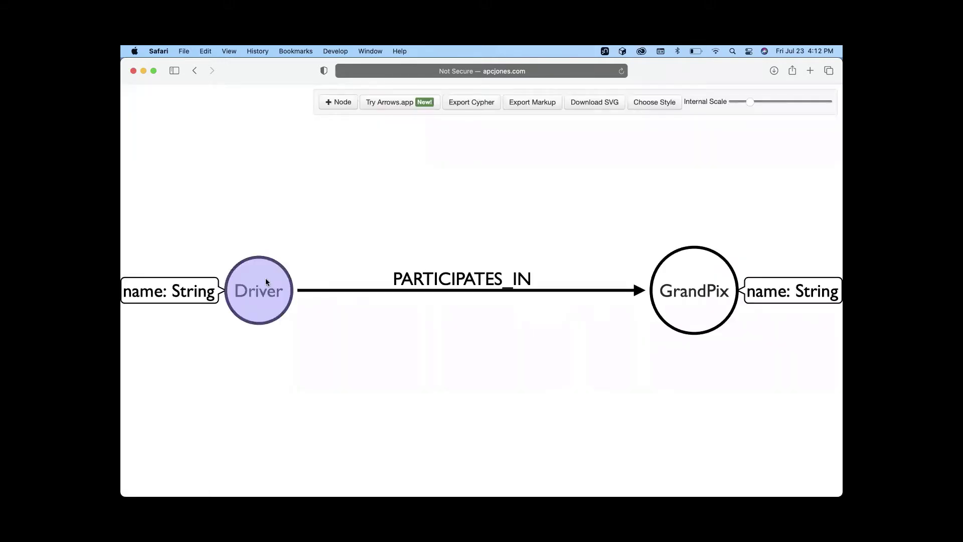
Step: Add a third empty node below the Driver–GrandPix pair and open its edit form
left_click_drag(701, 279, 624, 276)
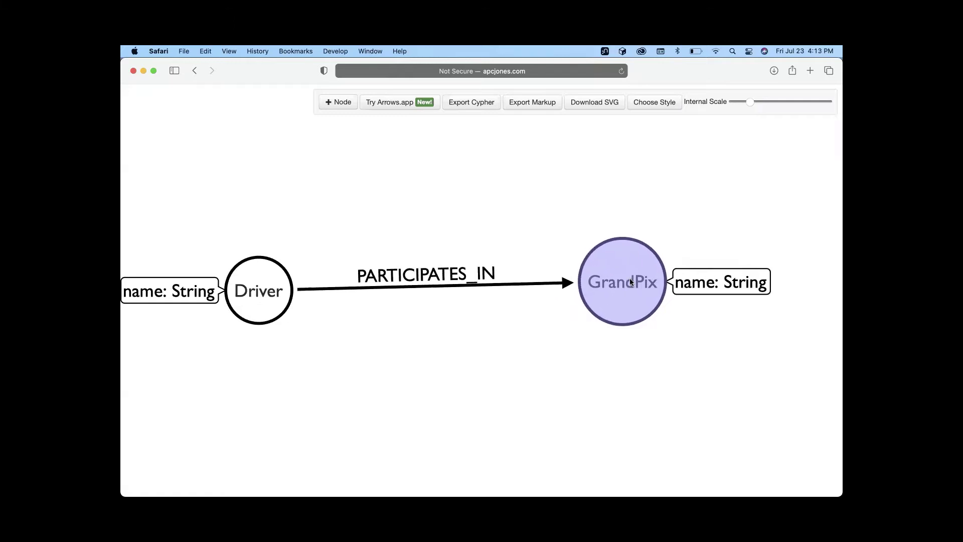
left_click(338, 102)
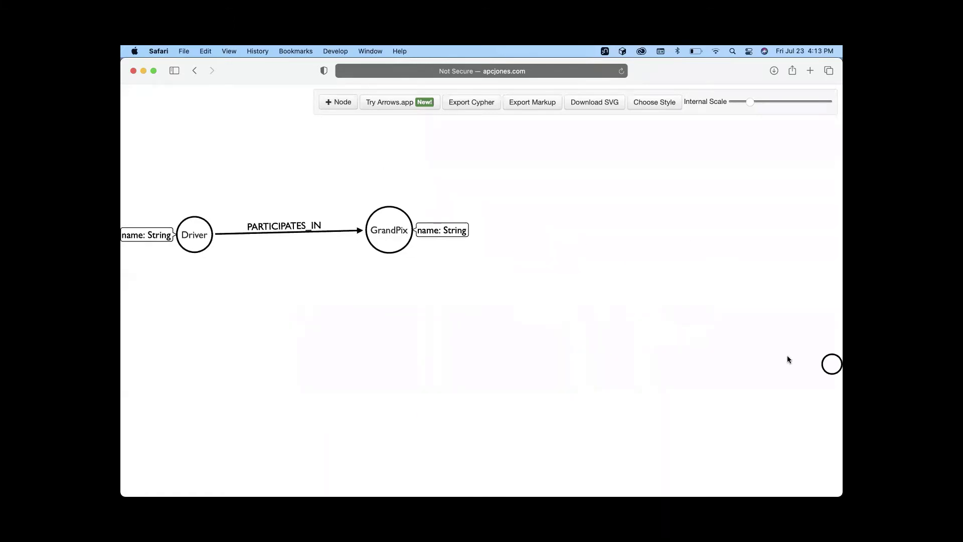
left_click_drag(831, 363, 401, 338)
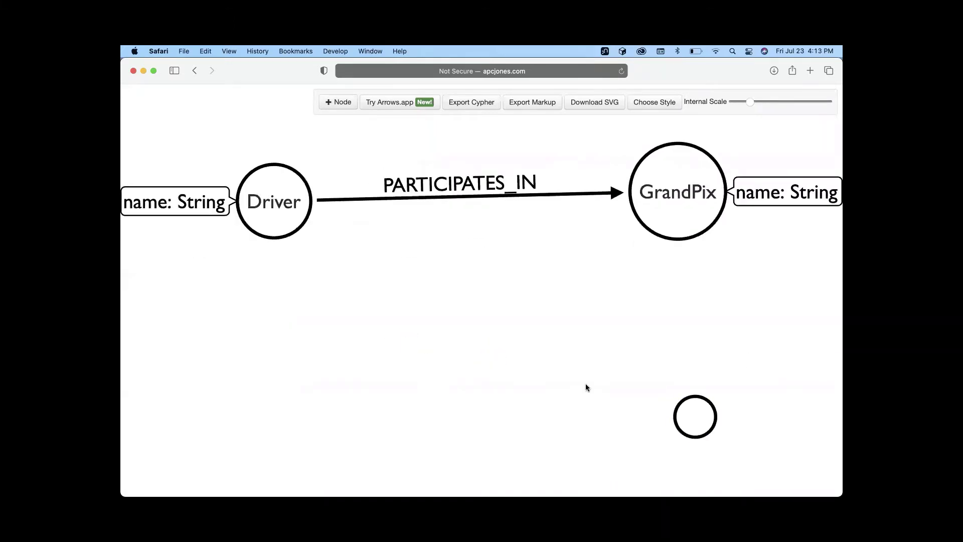
double_click(706, 416)
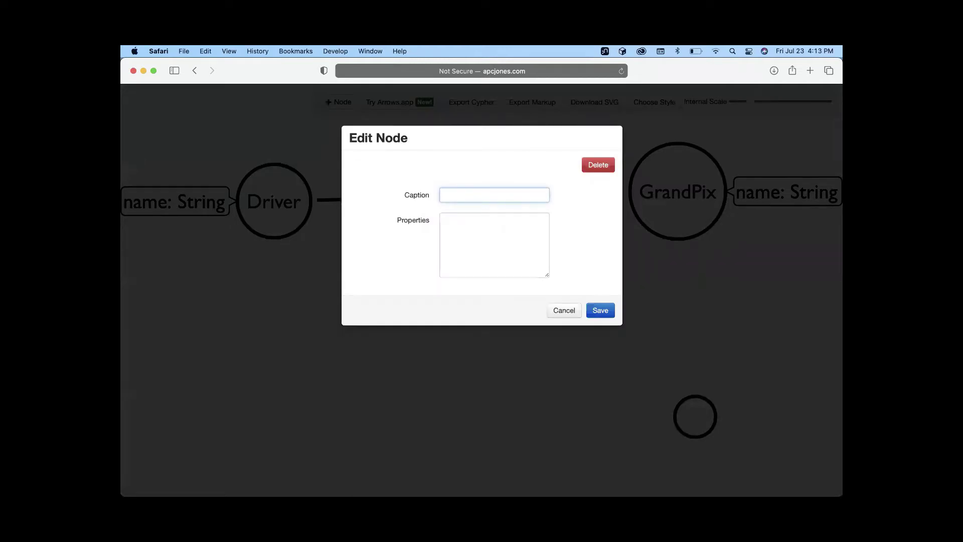
left_click(718, 473)
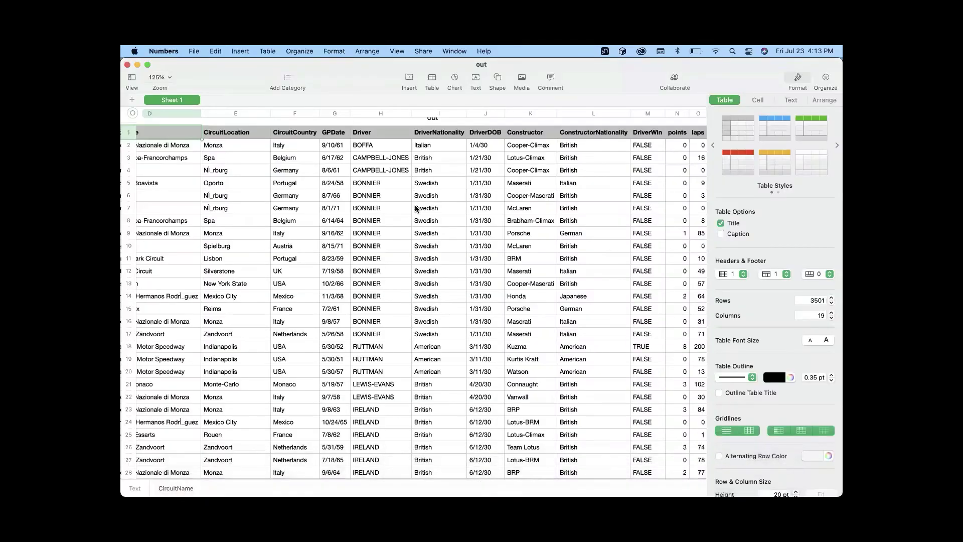
Step: Read the GPName and CircuitName values in C2 and D2, then caption the third node 'CircuitName'
scroll(372, 187, "left", 2)
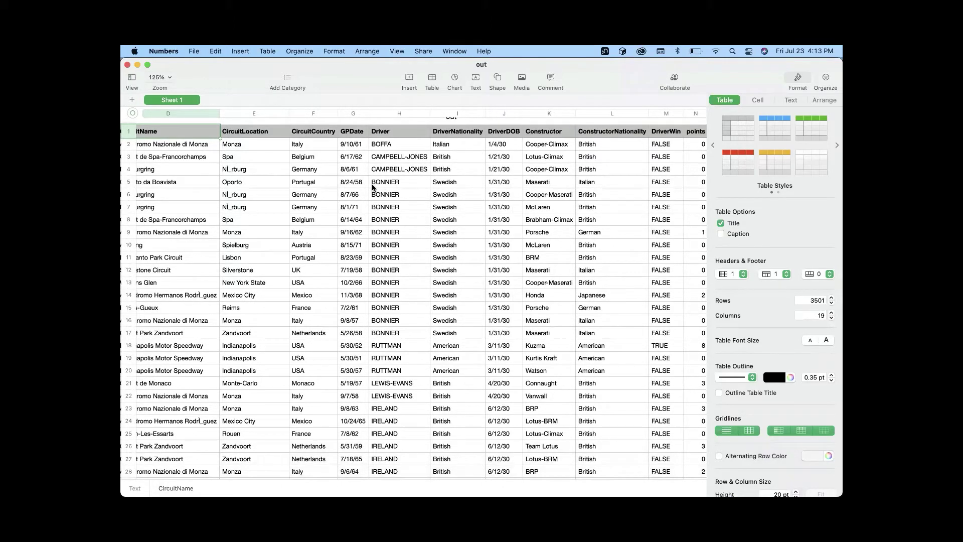
scroll(372, 187, "left", 5)
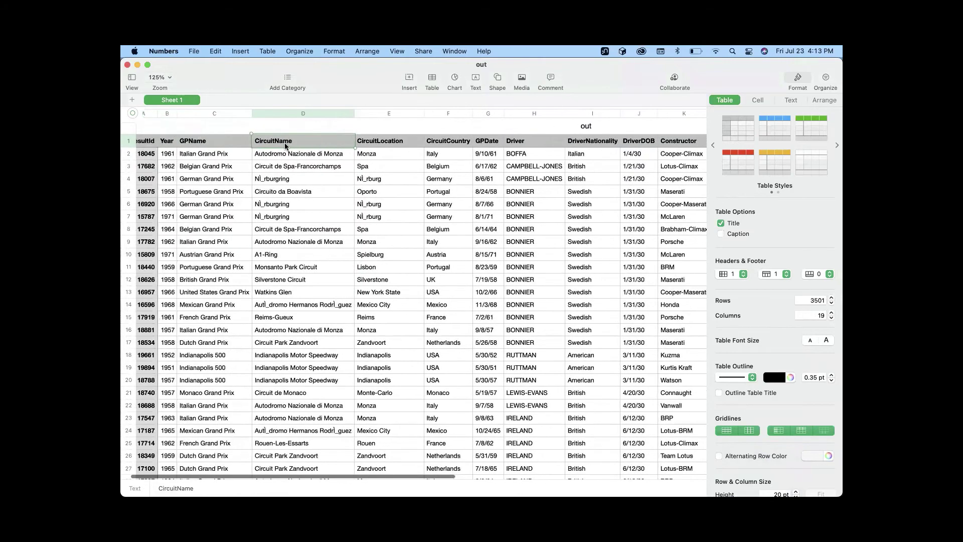
left_click(211, 156)
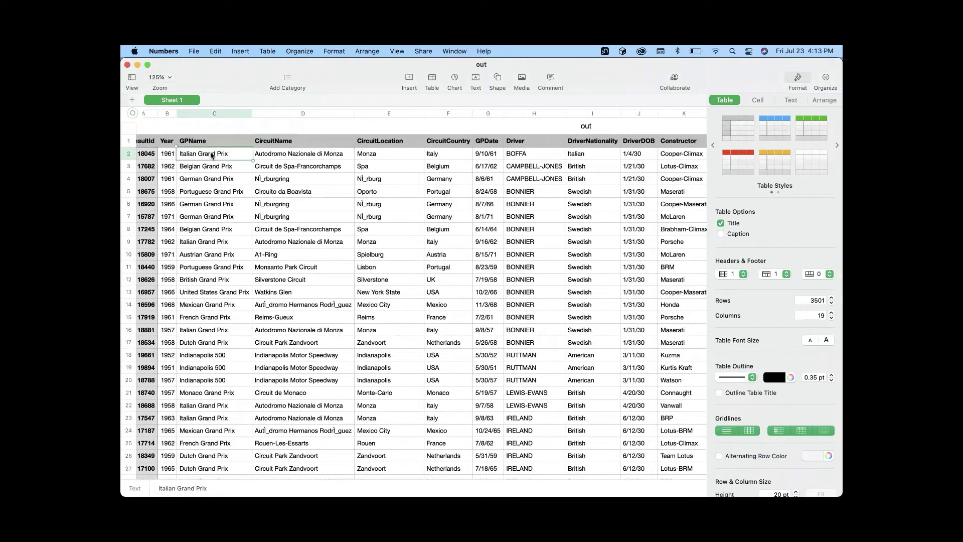
left_click(294, 156)
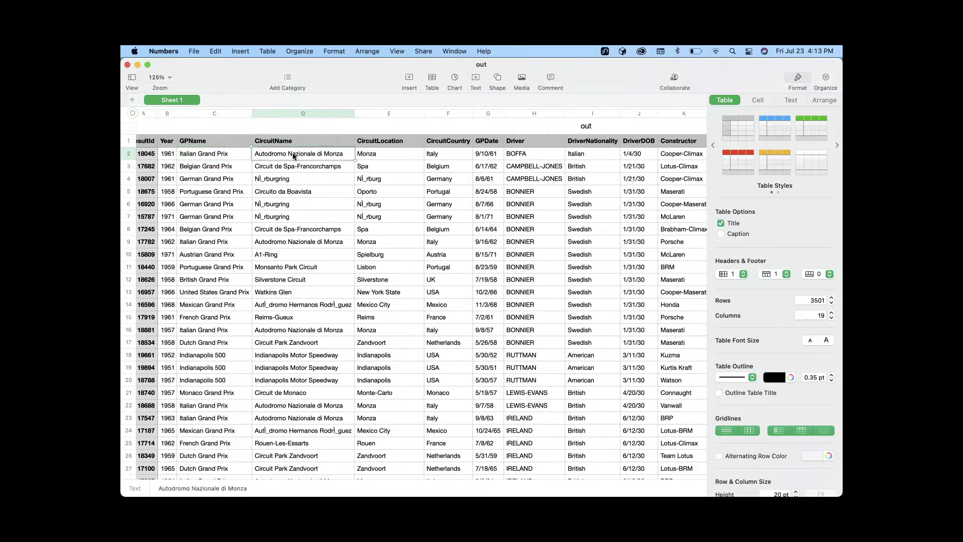
key("super+Tab")
type("CircuitName")
Step: Enter the property 'name: String' for the CircuitName node
left_click(457, 243)
type("name")
key("BackSpace")
key("BackSpace")
key("BackSpace")
key("BackSpace")
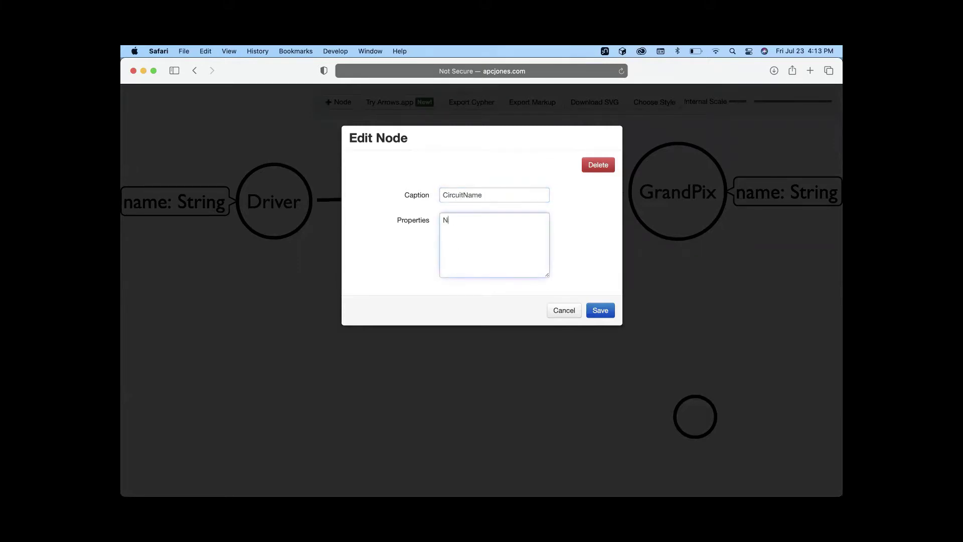
type("name: String")
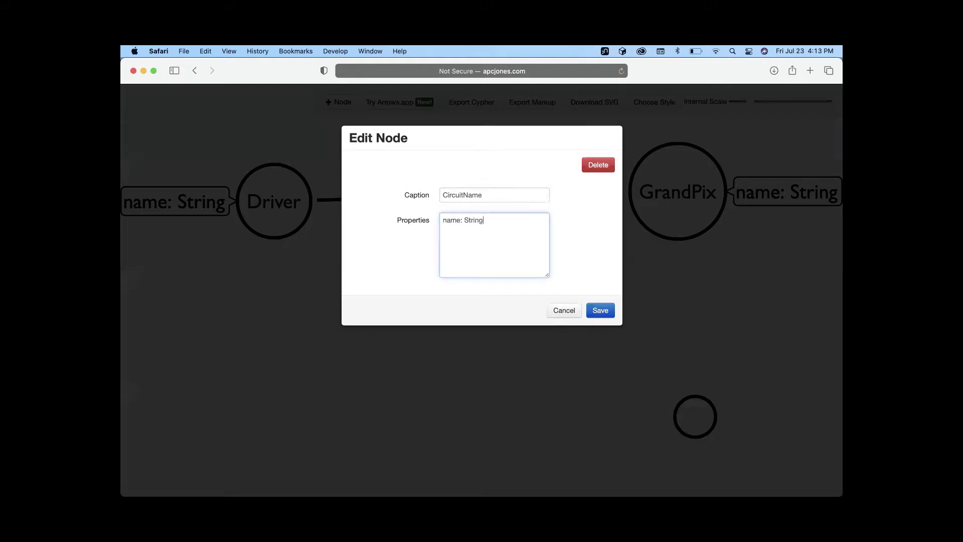
Step: Save CircuitName, place it below the Driver–GrandPix link, and draw a relationship from GrandPix to it
left_click(600, 310)
left_click_drag(696, 370, 490, 333)
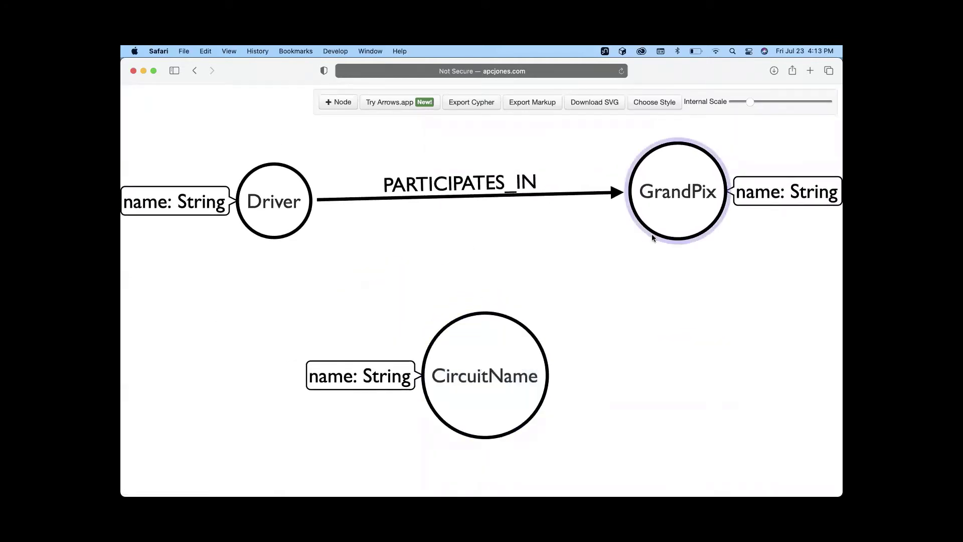
left_click_drag(651, 238, 498, 365)
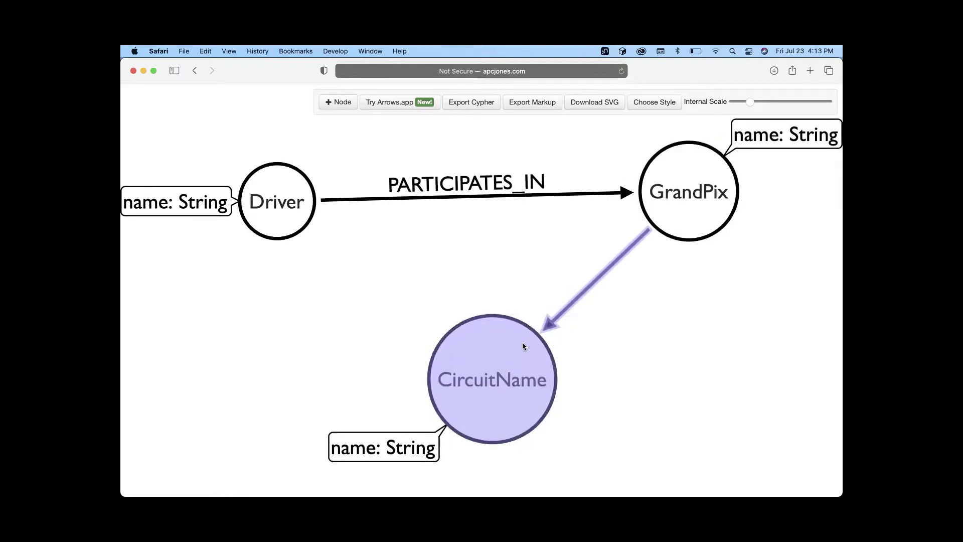
Step: Reverse the new relationship so it points from CircuitName to GrandPix
left_click(600, 273)
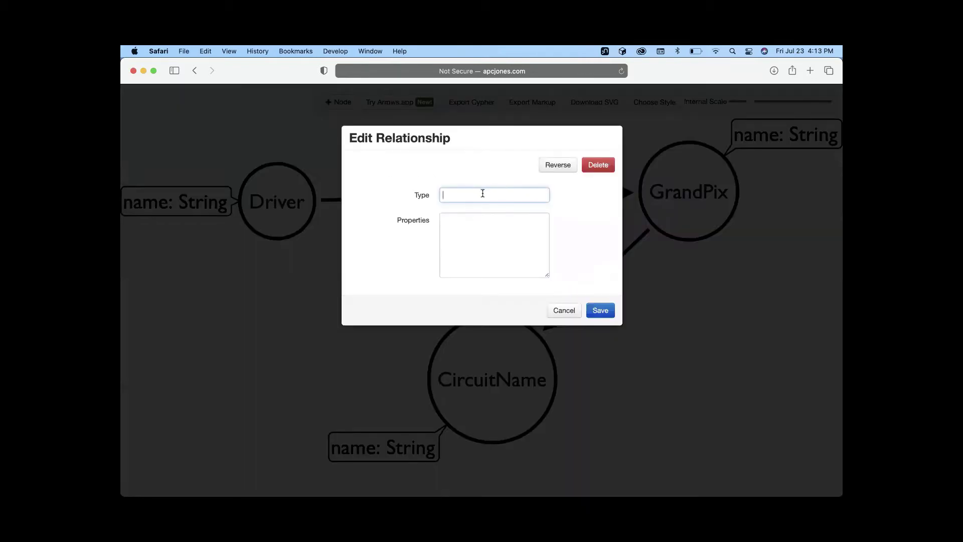
left_click(563, 310)
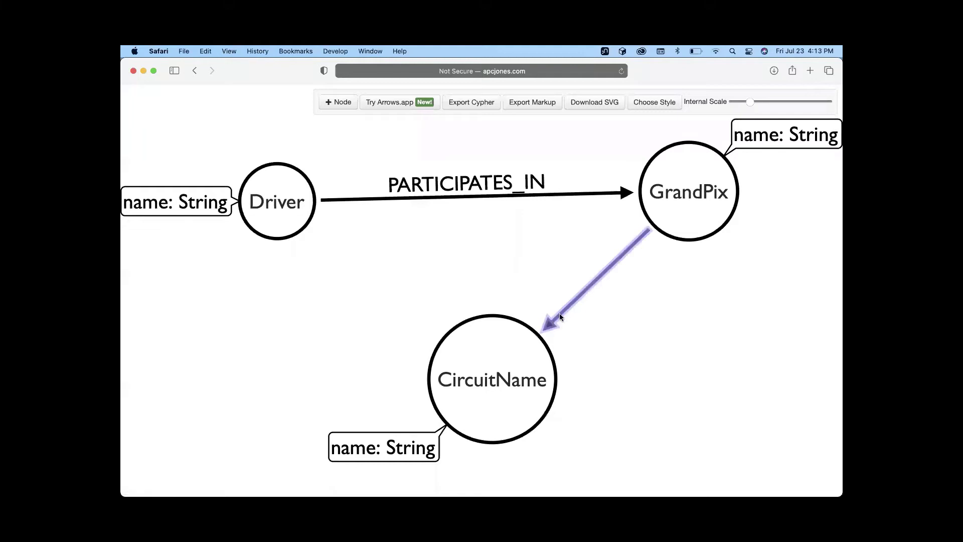
left_click(559, 313)
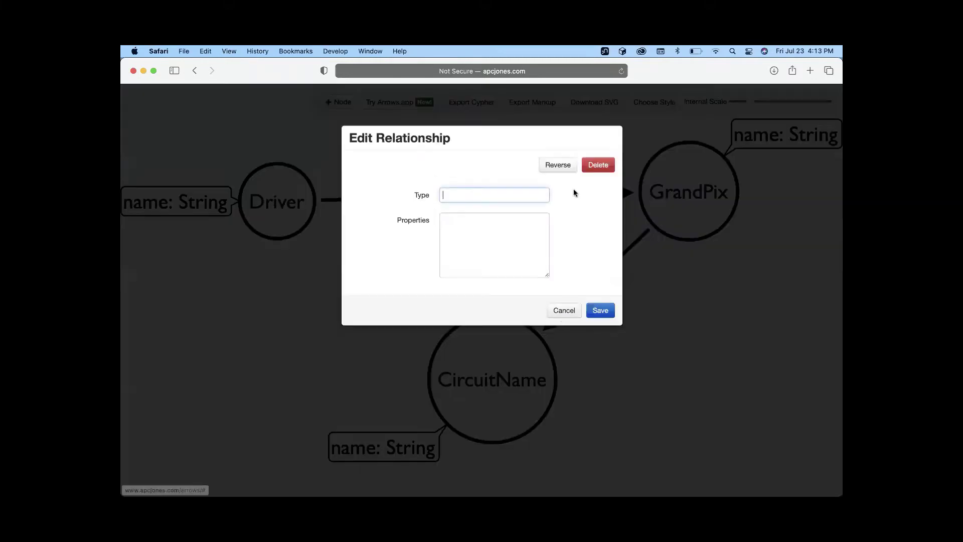
left_click(562, 166)
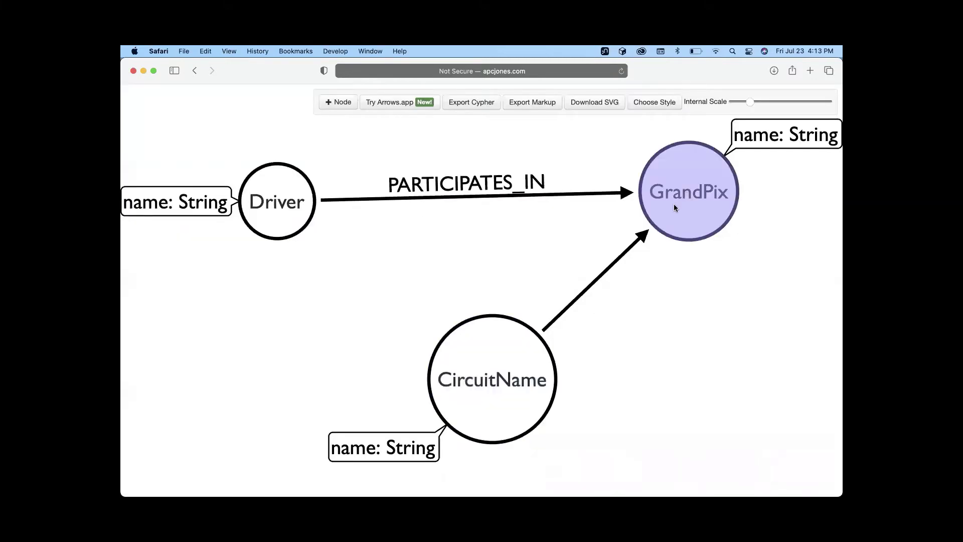
Step: Type the relationship as PART_OF, then draw a relationship from Driver to CircuitName
left_click(564, 307)
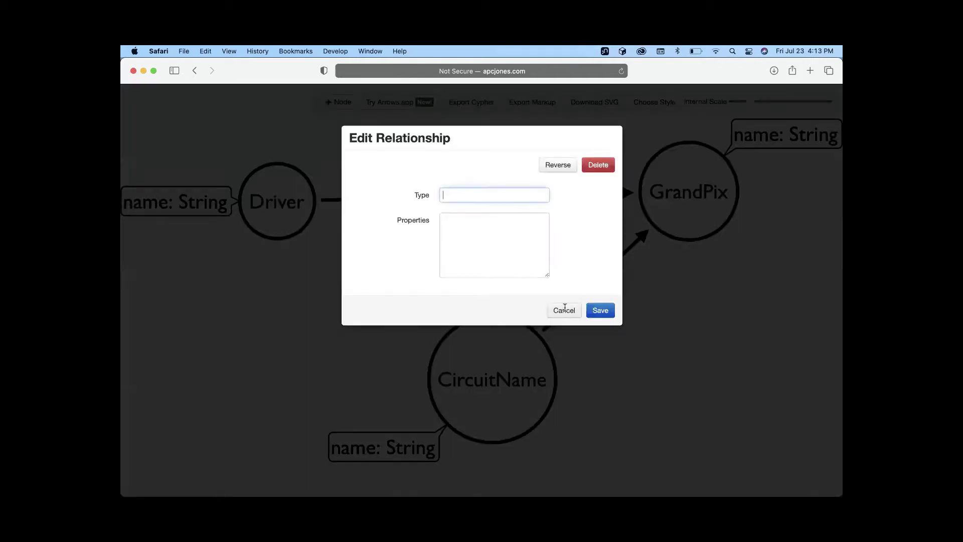
type("PART_OF")
left_click(601, 310)
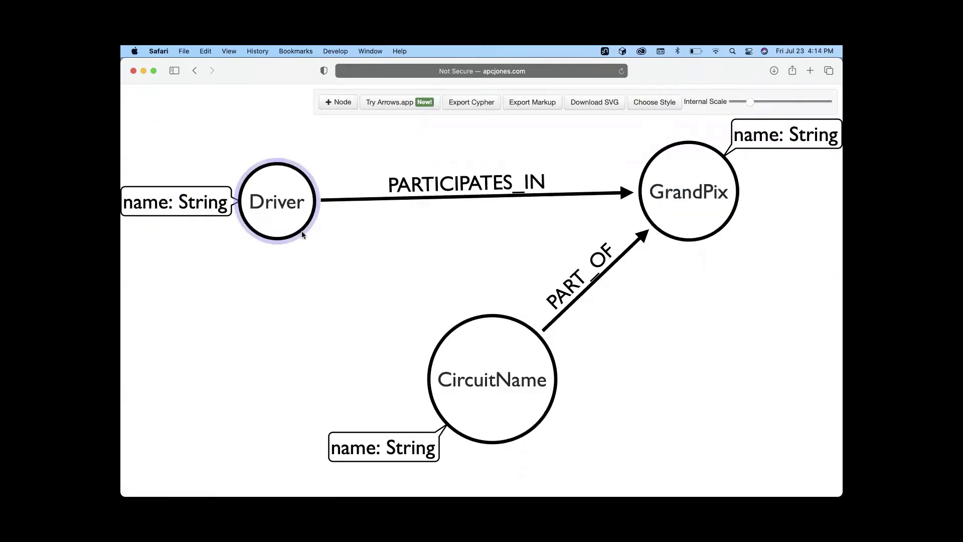
left_click_drag(302, 232, 477, 371)
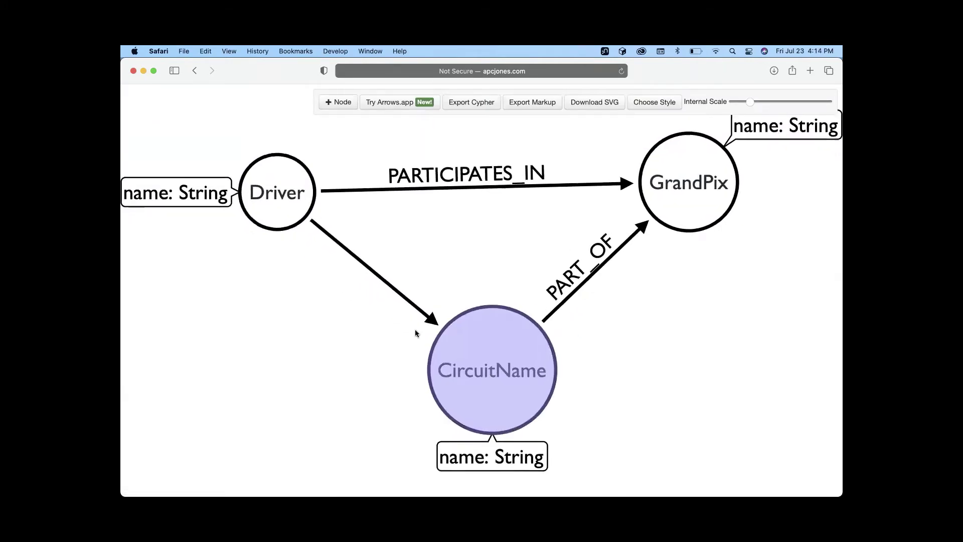